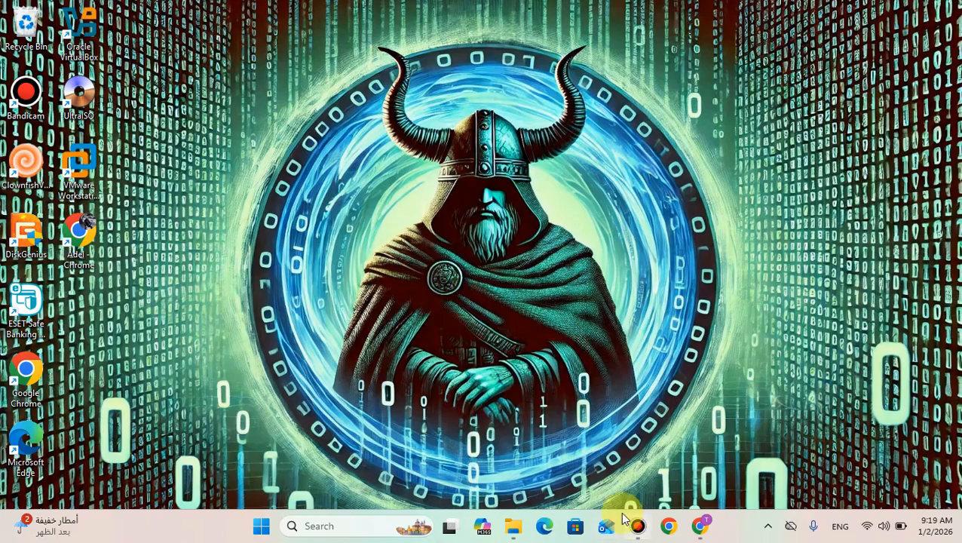
Search the web for "intellij idea" in Chrome and open the sponsored JetBrains result, accepting all cookies
left_click(702, 526)
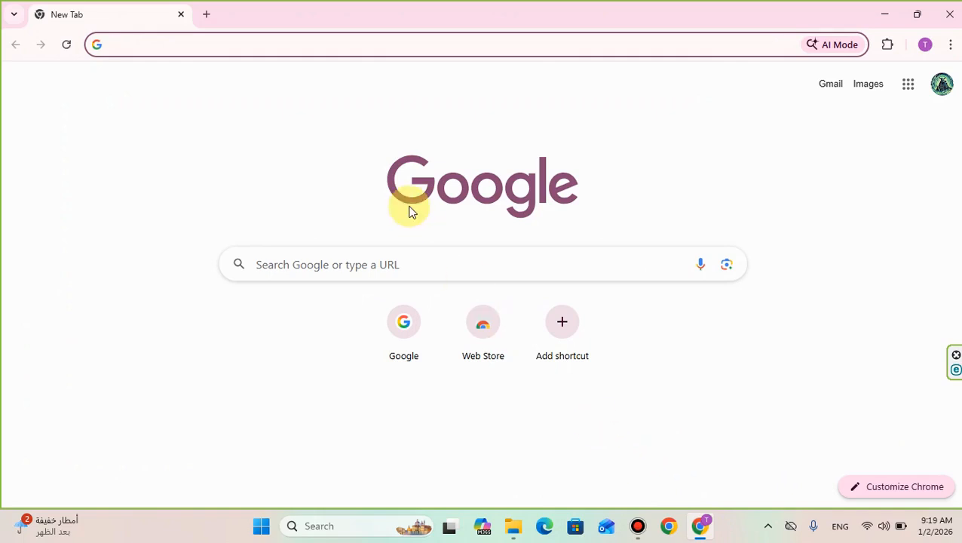
type("in")
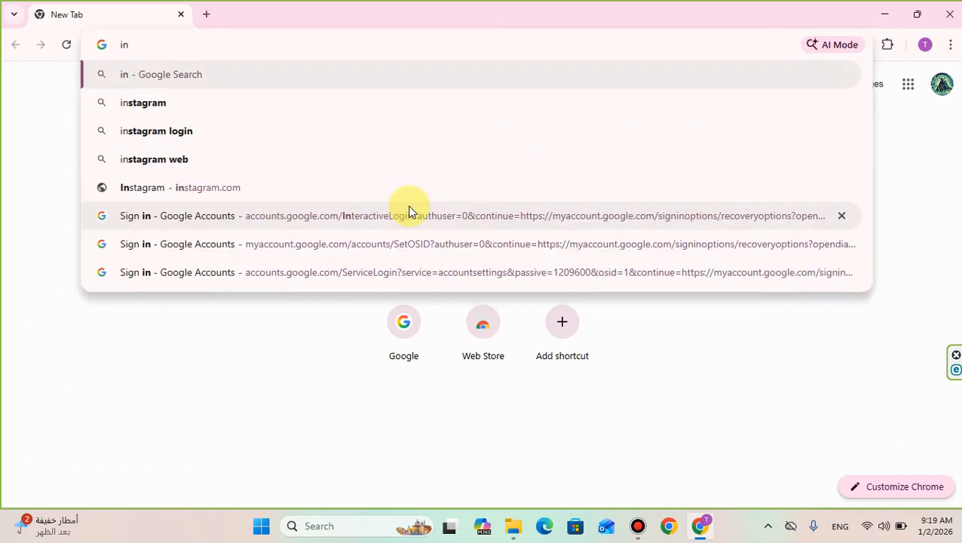
type("tela")
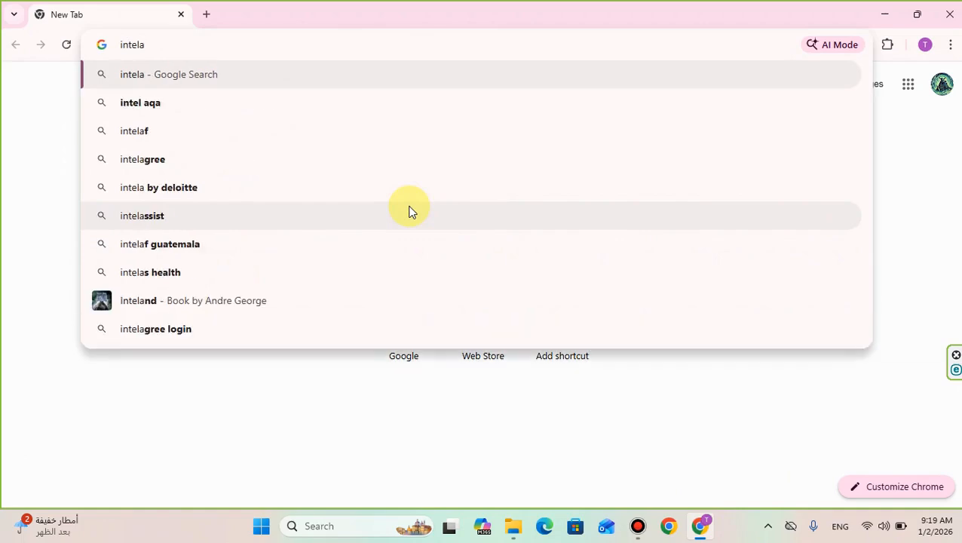
key("BackSpace")
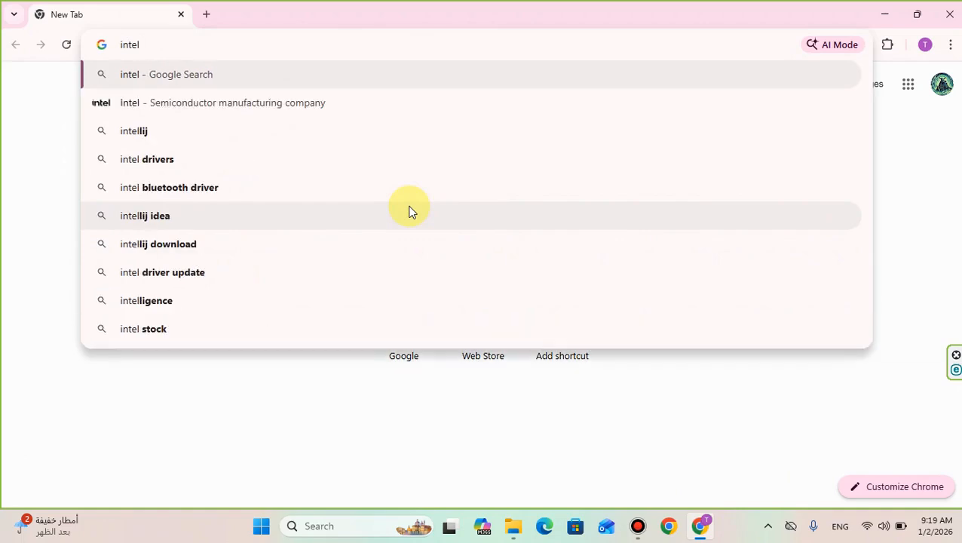
type("j")
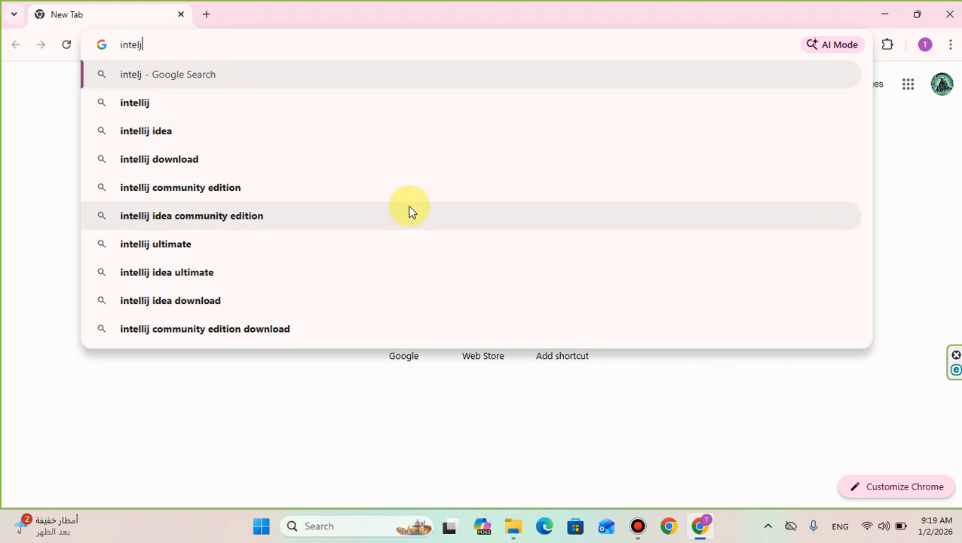
left_click(255, 140)
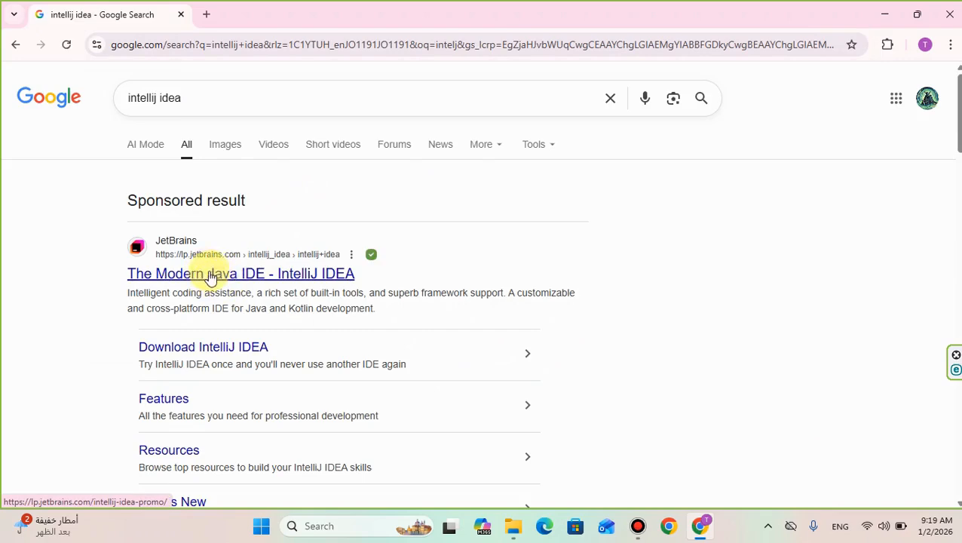
left_click(211, 278)
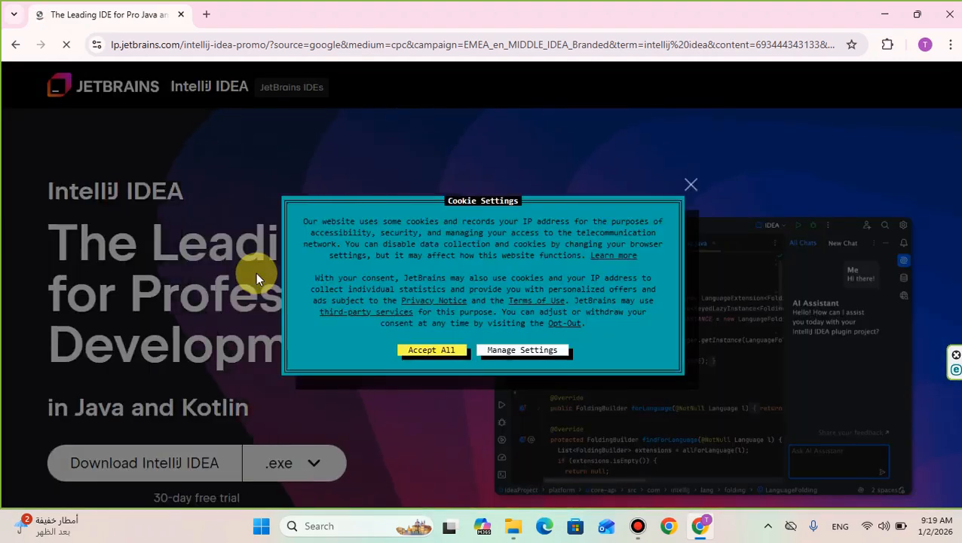
left_click(434, 358)
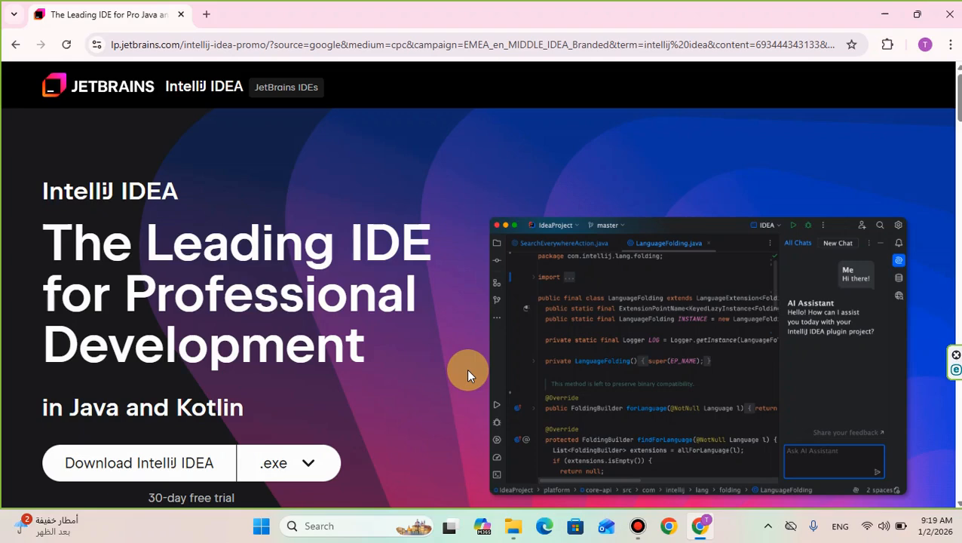
Try to download the IntelliJ IDEA .exe installer from the promotional page, cancelling the duplicate download
scroll(467, 375, "down", 2)
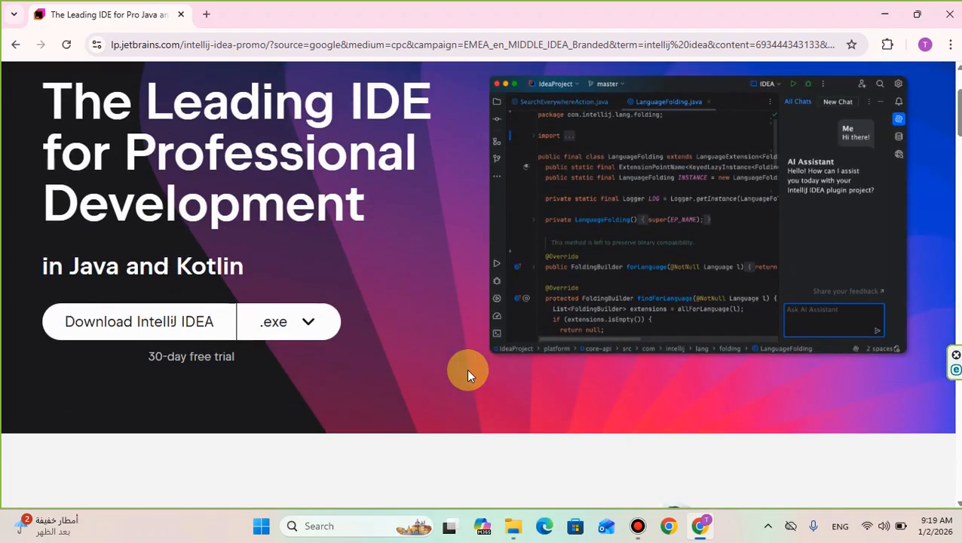
left_click(127, 321)
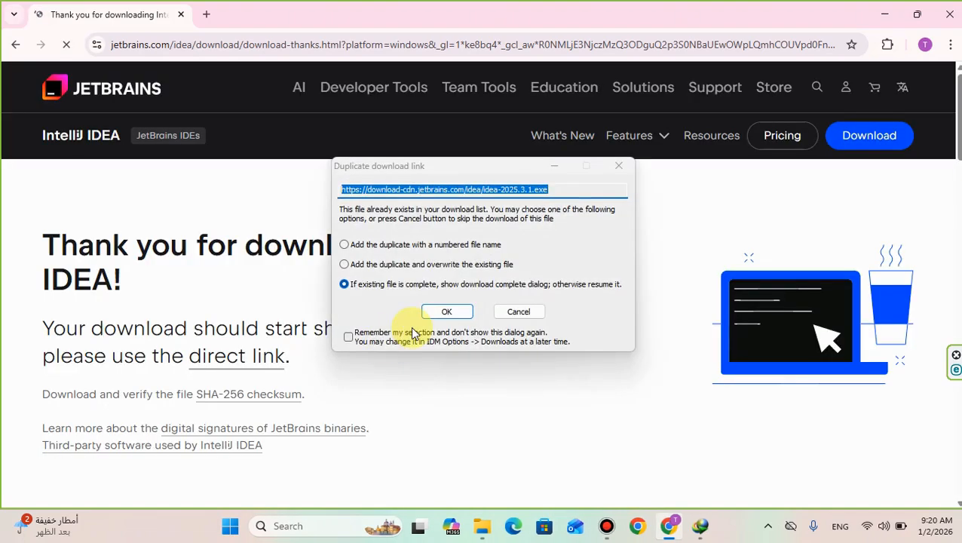
left_click(519, 312)
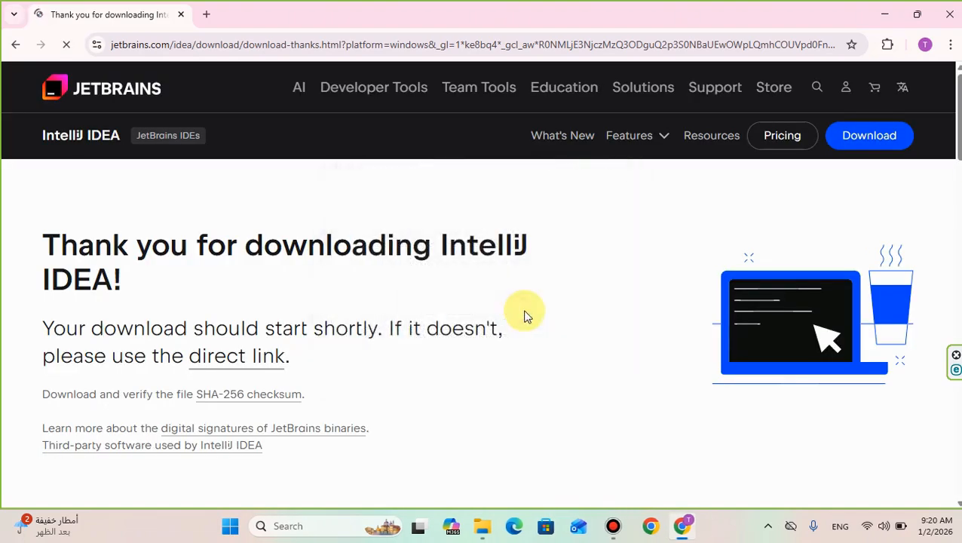
Open the official IntelliJ IDEA download page and request the Windows .exe installer, cancelling the duplicate download
left_click(865, 140)
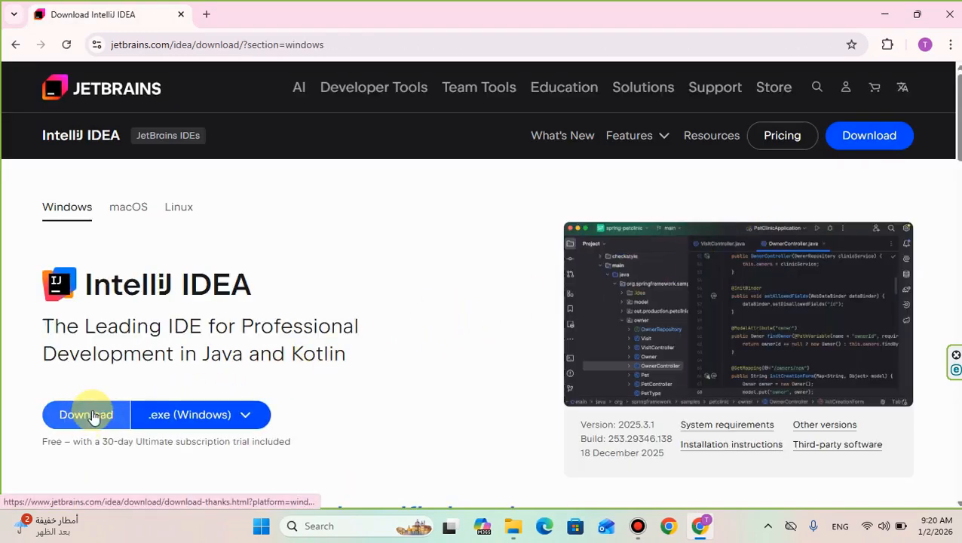
left_click(91, 417)
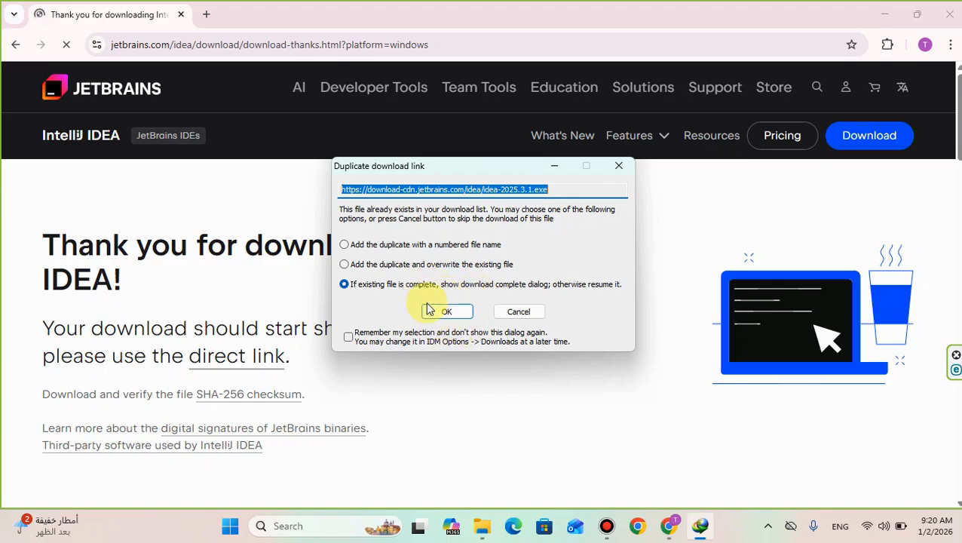
left_click(518, 313)
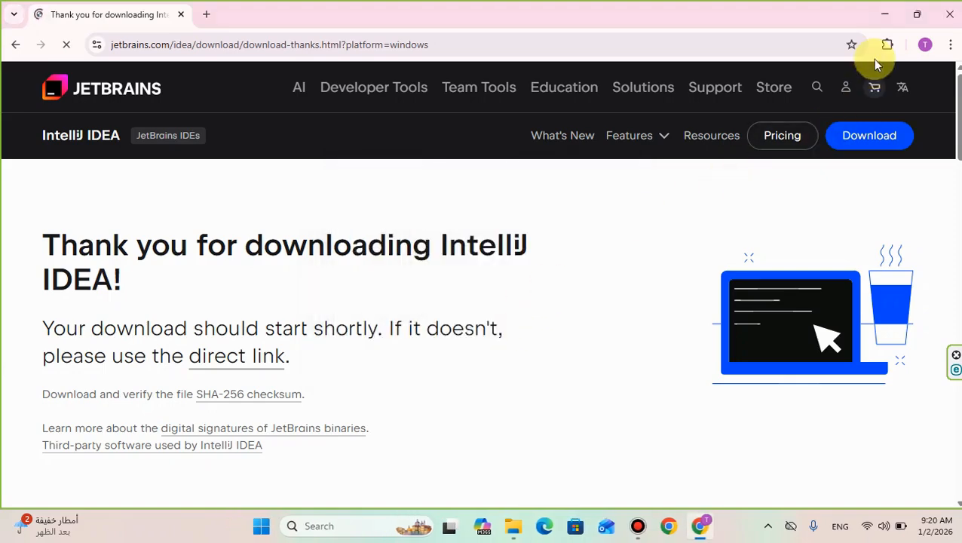
Run the idea-2025.3.1 installer from the Downloads folder and keep the default destination folder
left_click(514, 528)
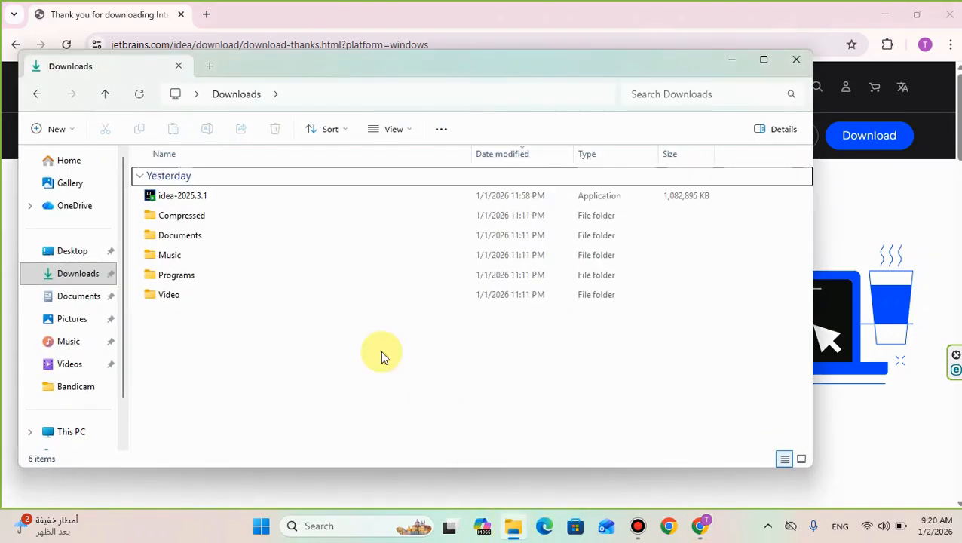
left_click(196, 197)
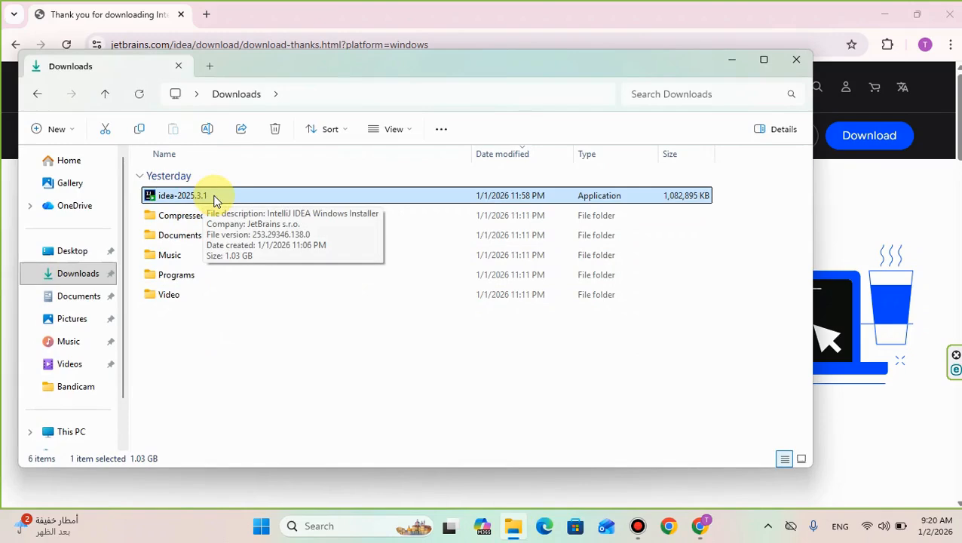
double_click(215, 198)
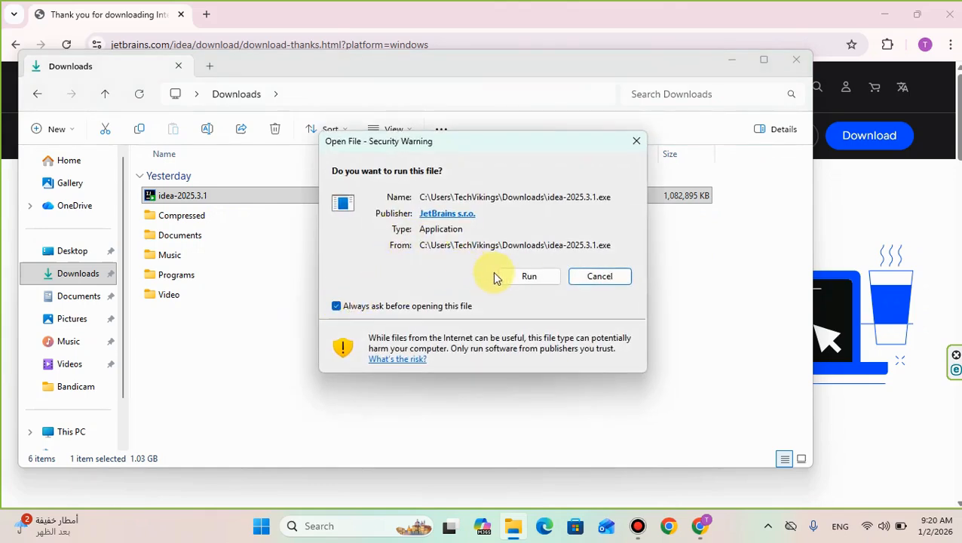
left_click(531, 277)
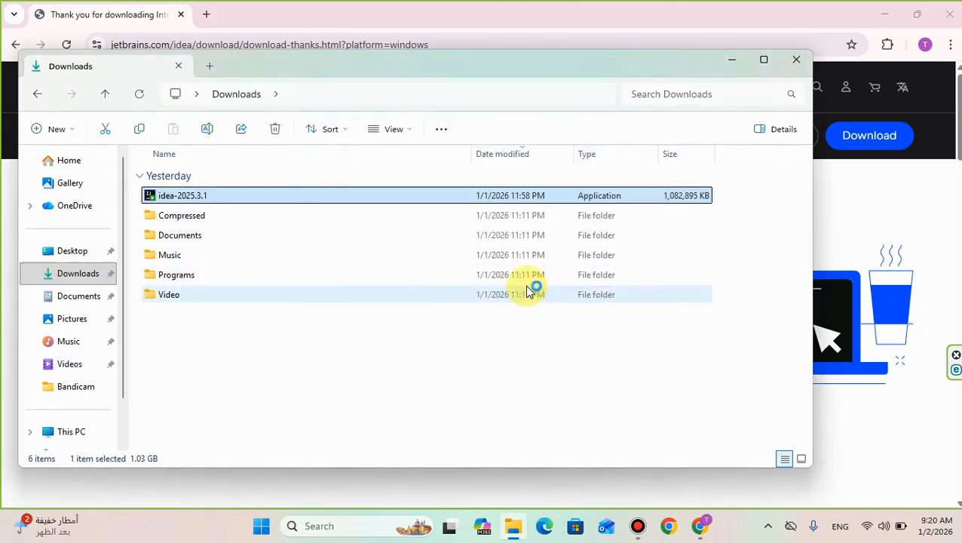
left_click(733, 60)
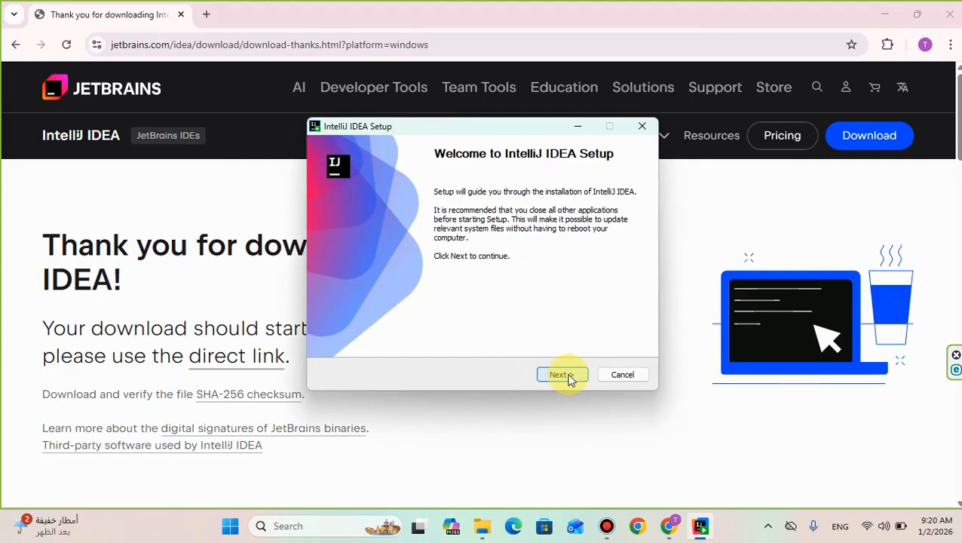
left_click(562, 375)
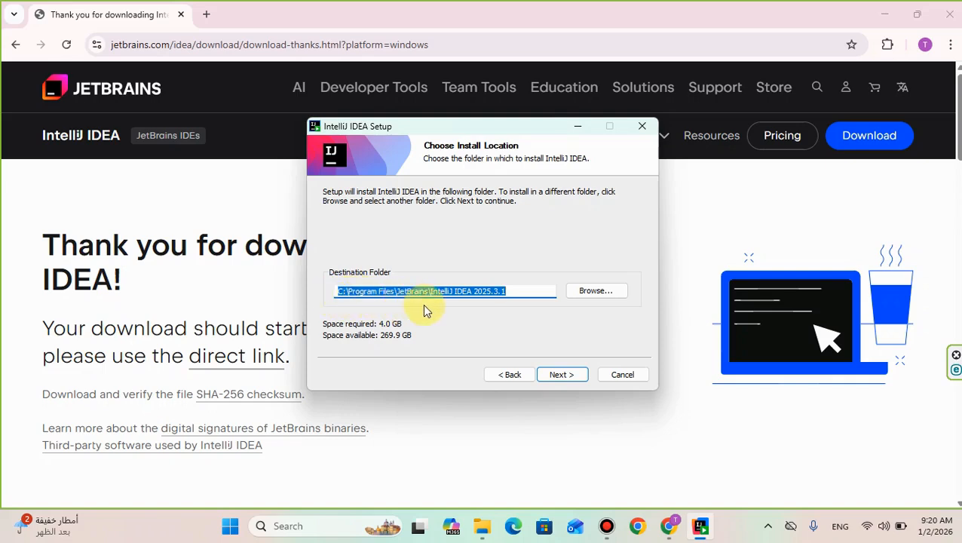
left_click(566, 377)
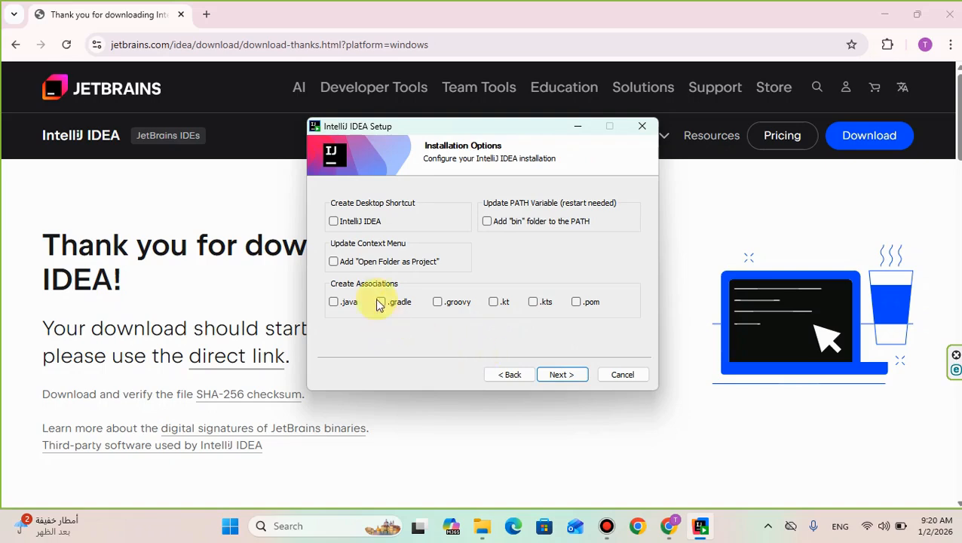
Enable the desktop shortcut, "bin" folder in PATH, "Open Folder as Project", and .java, .gradle, .groovy and .kt associations in the installation options
left_click(334, 221)
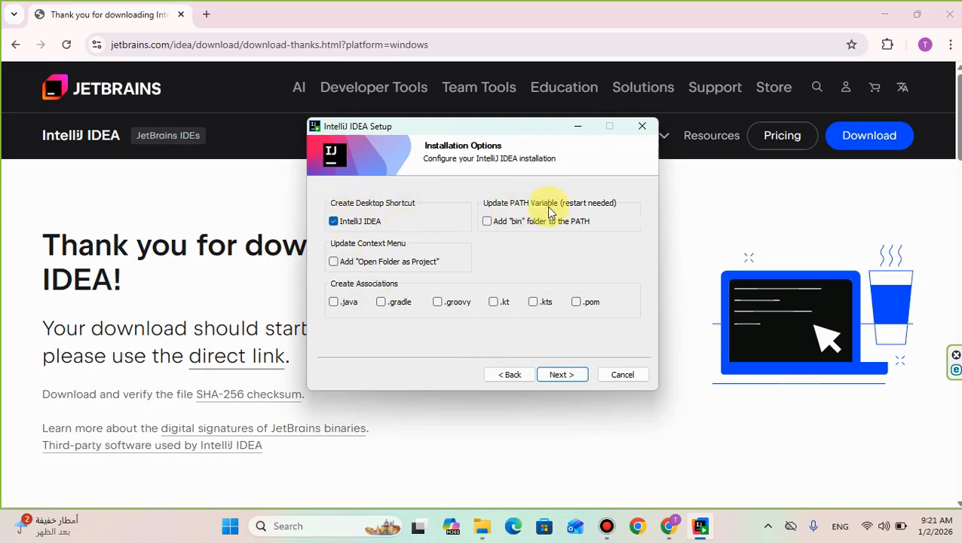
left_click(488, 222)
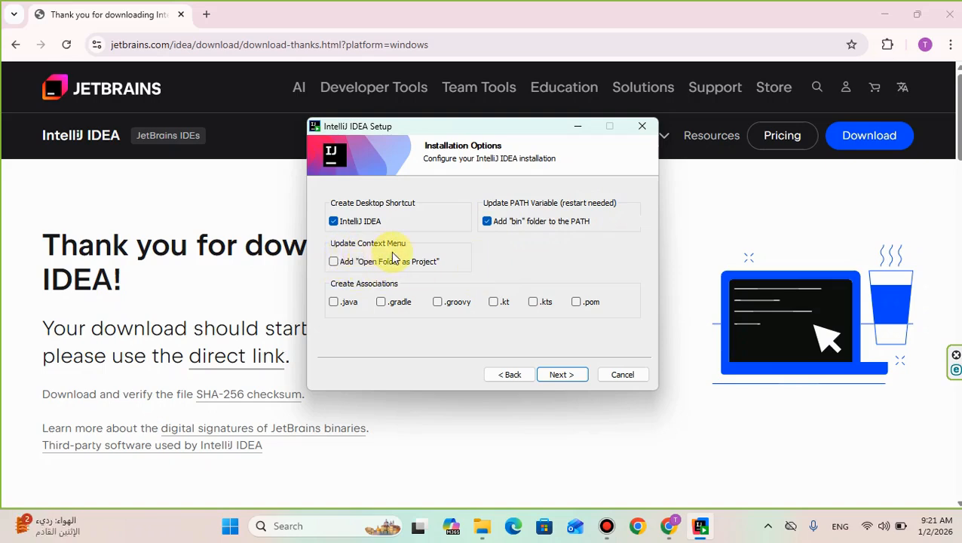
left_click(333, 264)
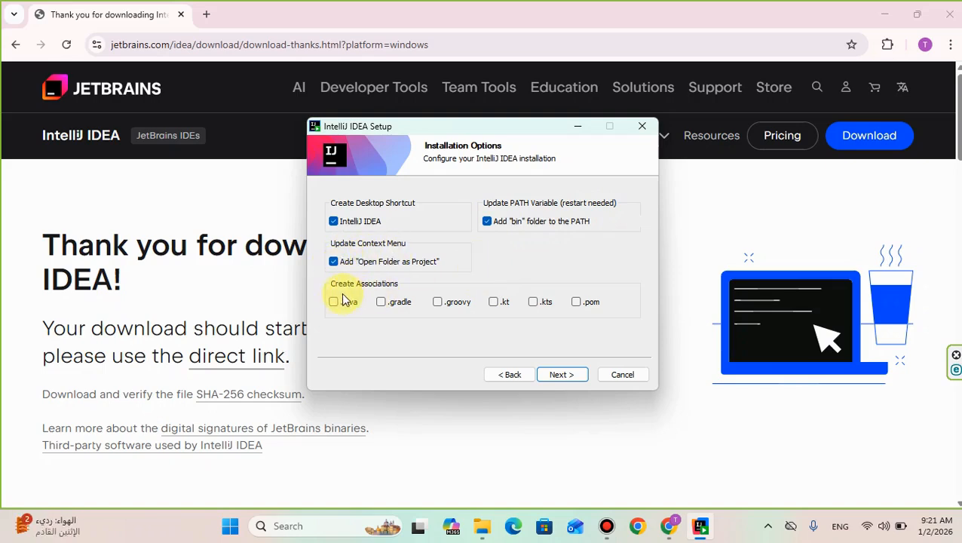
left_click(335, 304)
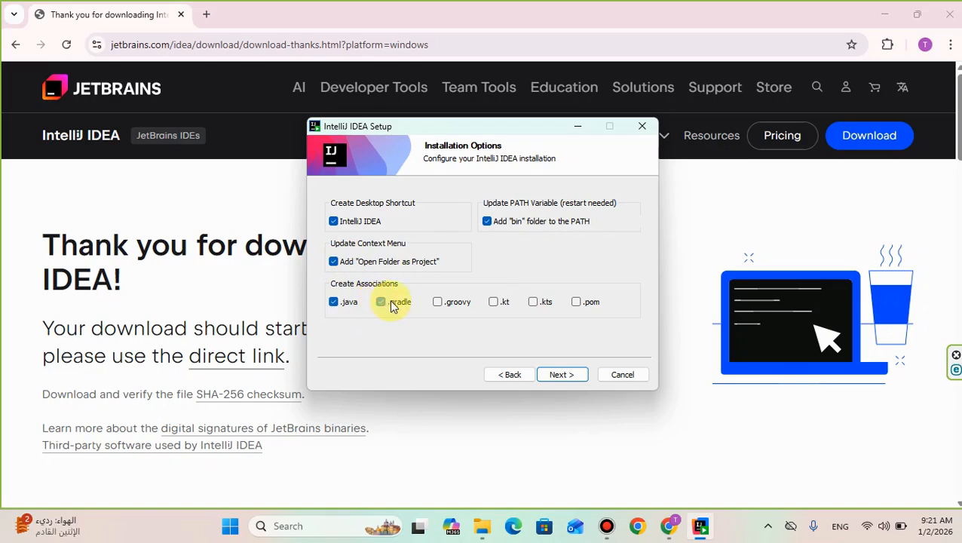
left_click(381, 302)
left_click(438, 302)
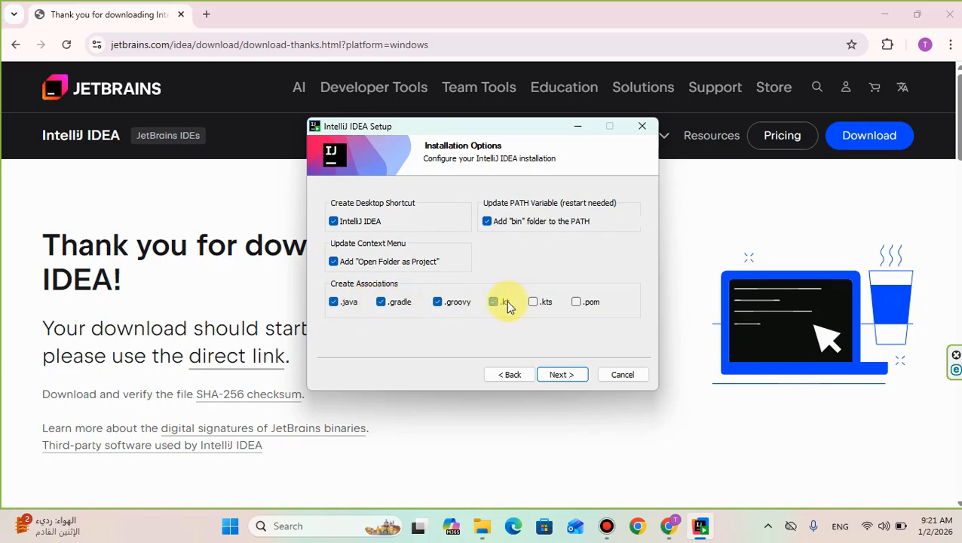
left_click(508, 304)
left_click(572, 376)
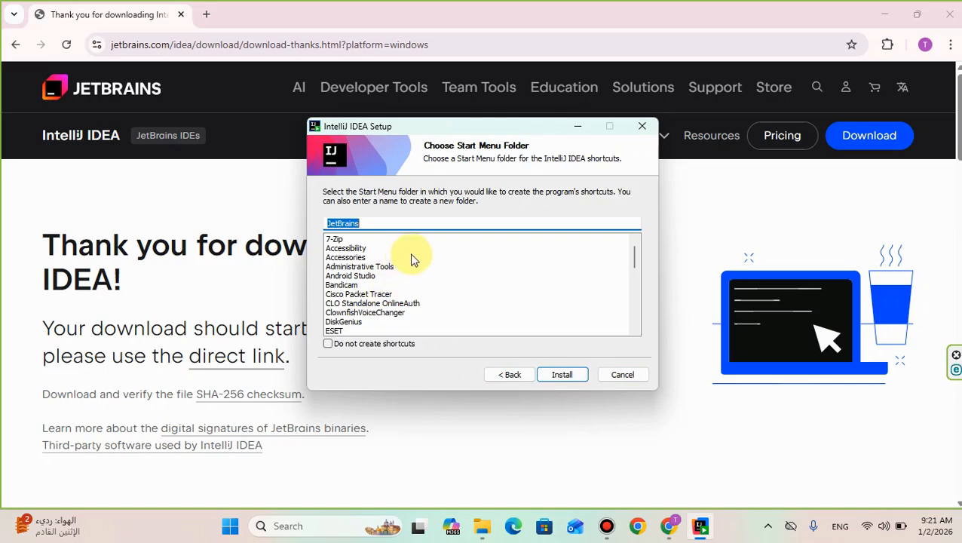
Install with the JetBrains Start Menu folder and finish the setup with Run IntelliJ IDEA enabled
left_click(564, 375)
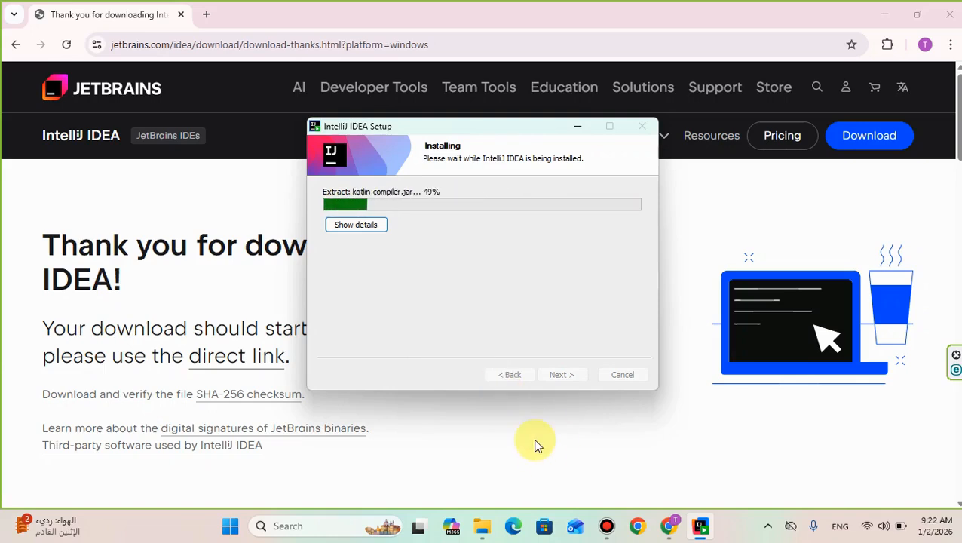
left_click_drag(487, 132, 740, 79)
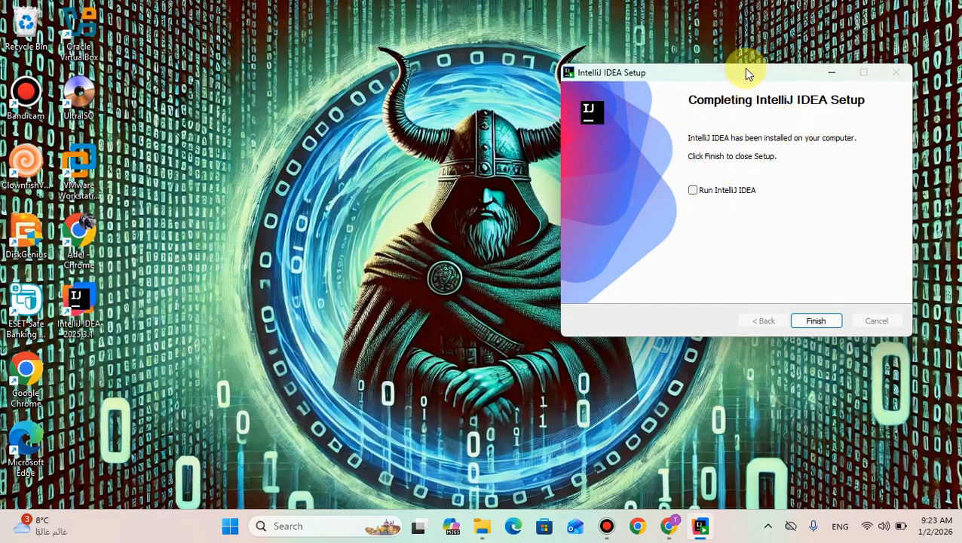
left_click_drag(747, 73, 476, 113)
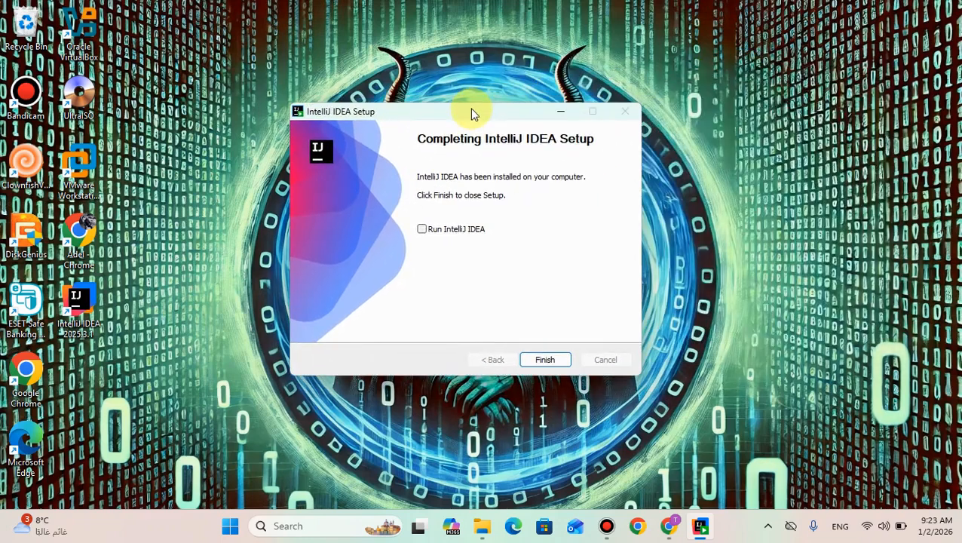
left_click(421, 229)
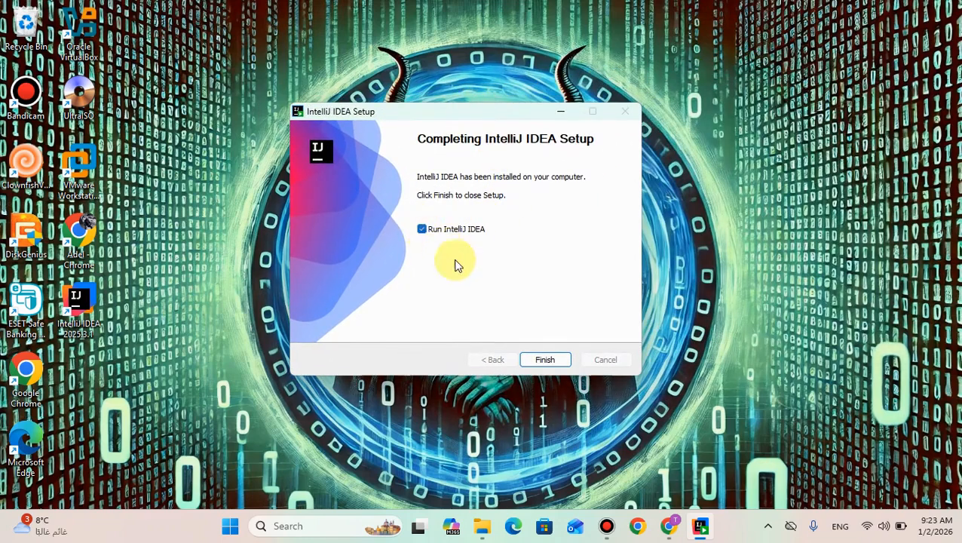
left_click(545, 362)
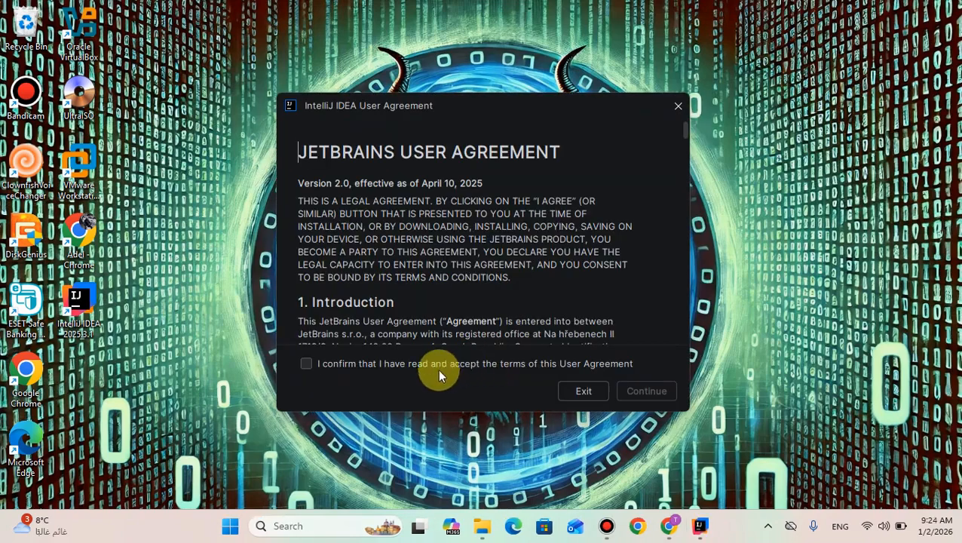
Accept the JetBrains User Agreement and decline to send anonymous usage statistics
left_click(307, 363)
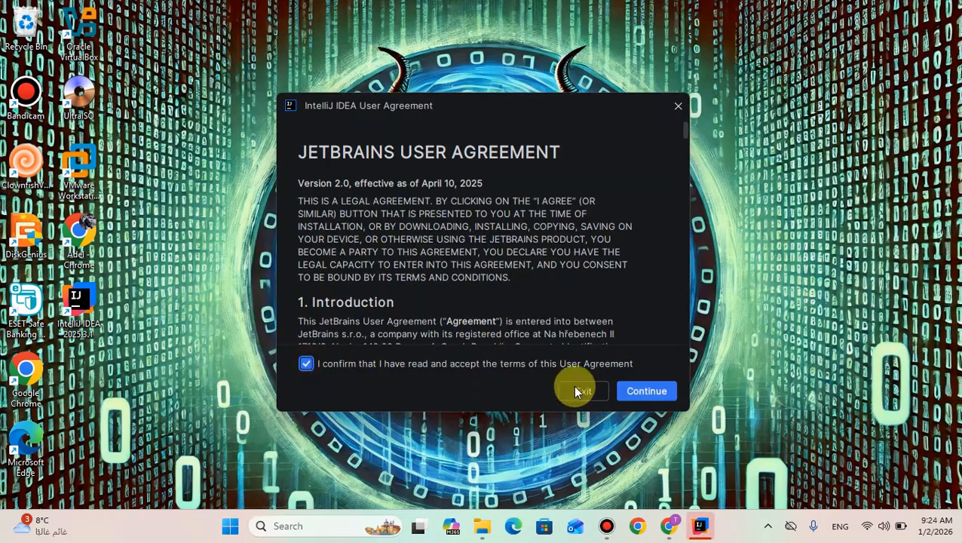
left_click(647, 389)
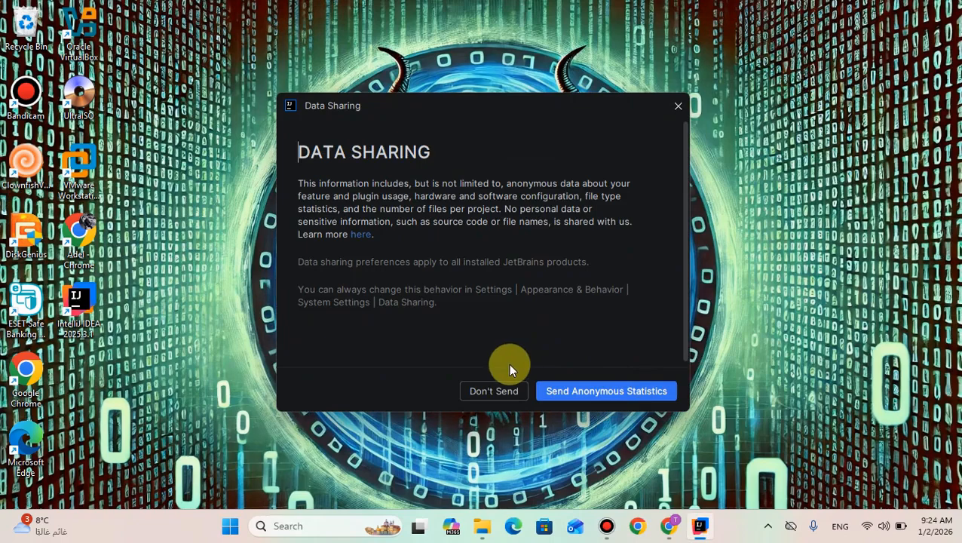
left_click(492, 388)
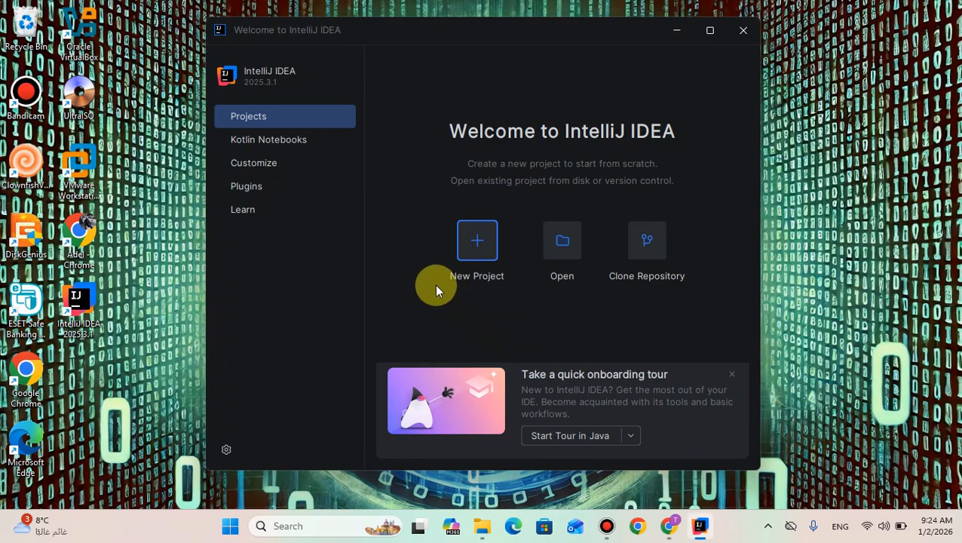
Start a new Java project named myFirstProj and choose Oracle OpenJDK 25.0.1, version 25, as the JDK to download
left_click(477, 239)
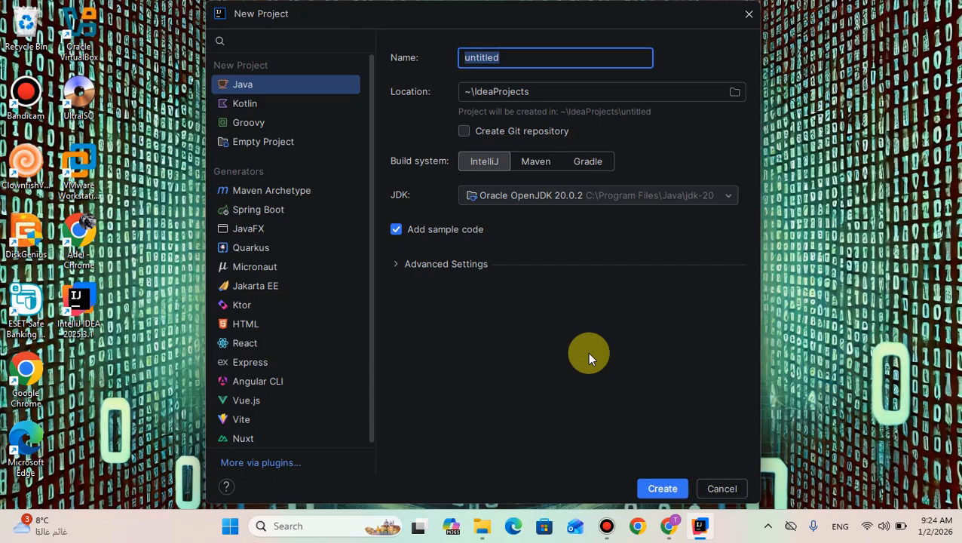
type("myFirstProj")
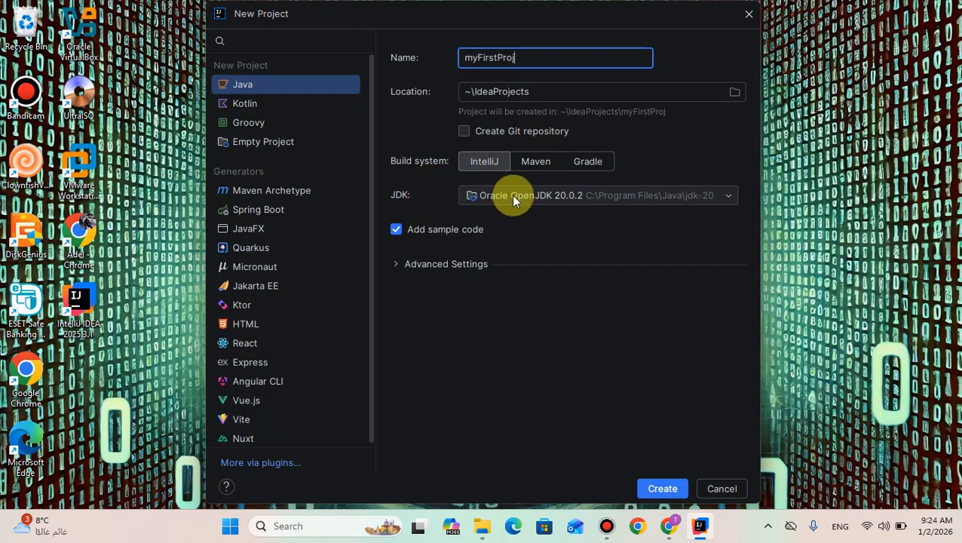
left_click(724, 198)
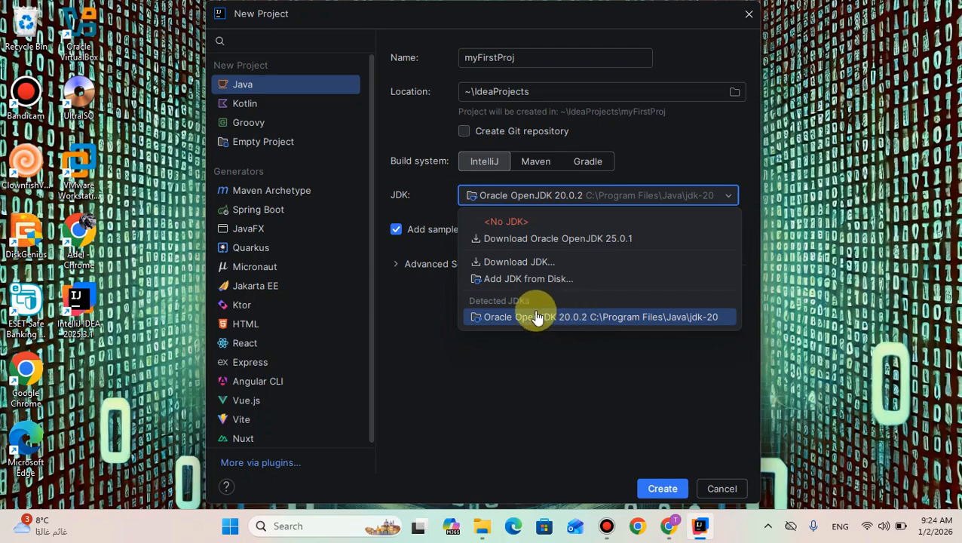
left_click(553, 263)
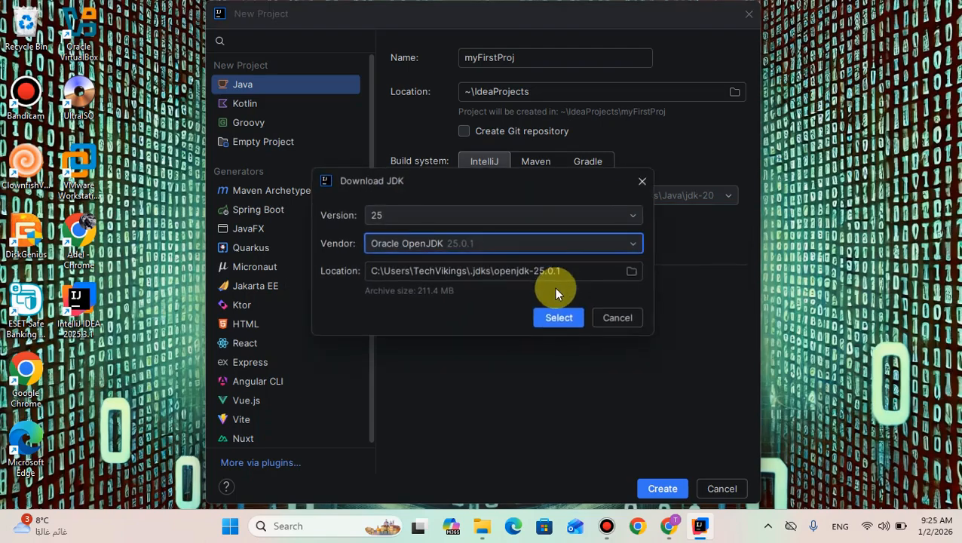
left_click(441, 217)
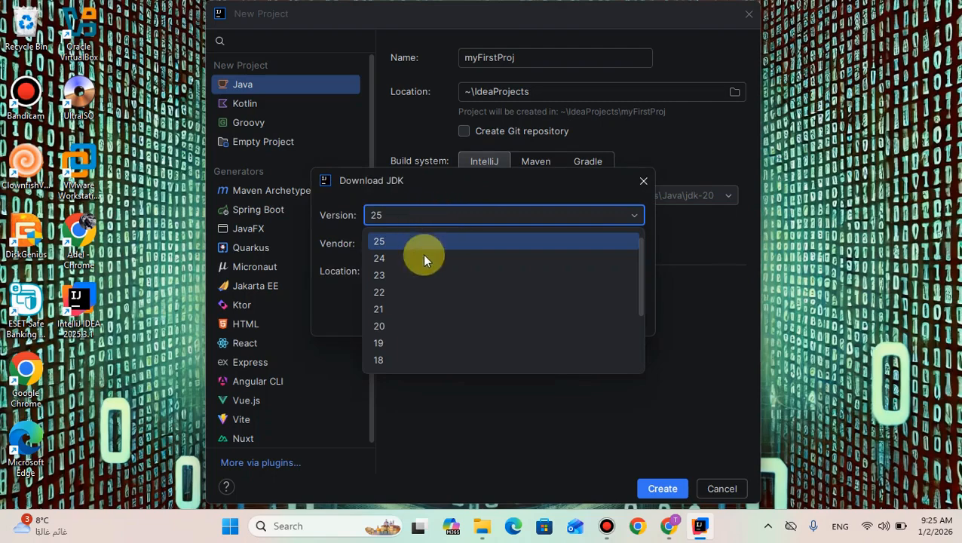
left_click(402, 192)
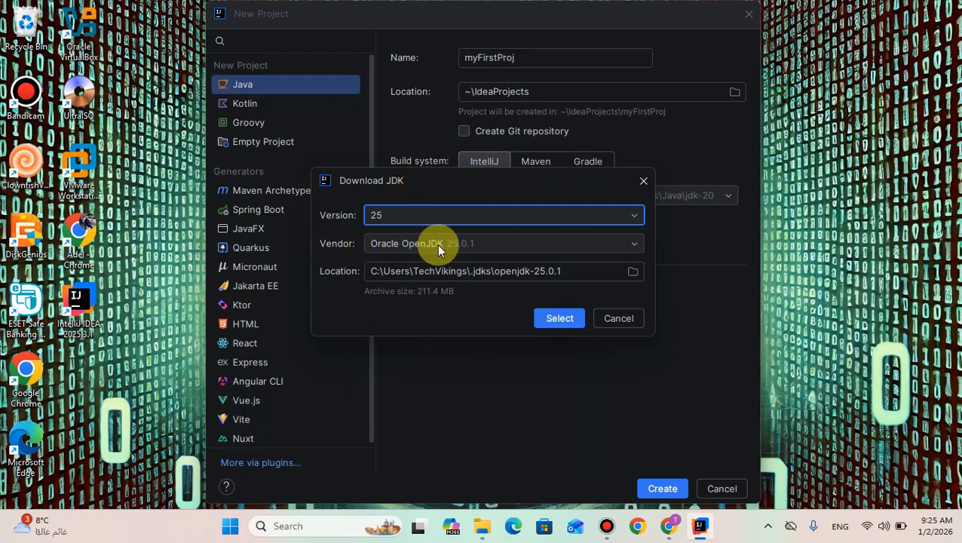
left_click(476, 243)
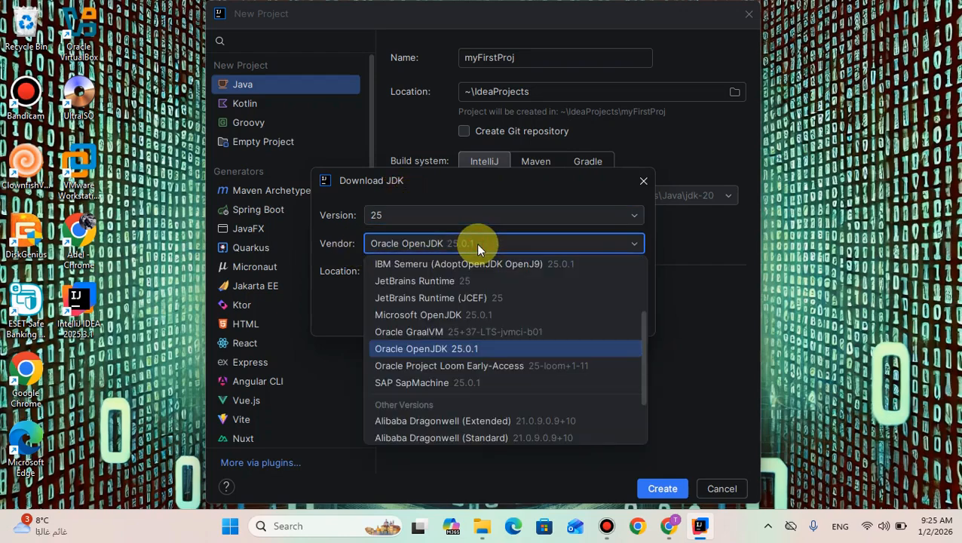
left_click(483, 243)
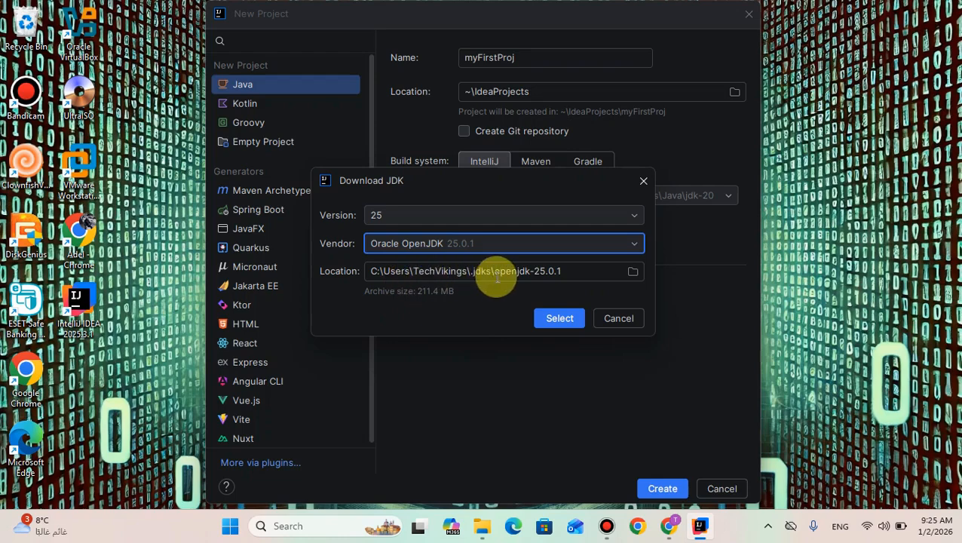
left_click(561, 318)
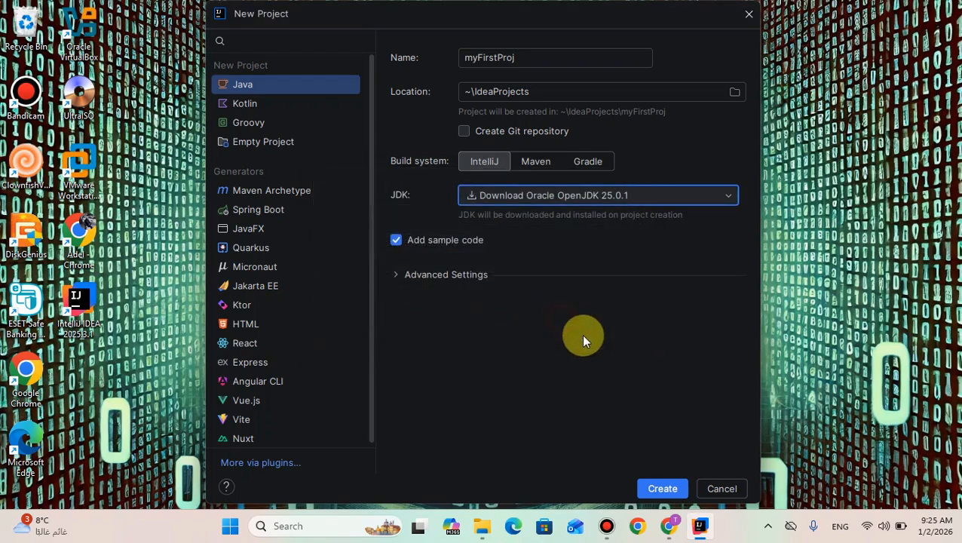
Create the project and accept the free JetBrains AI offer
left_click(663, 489)
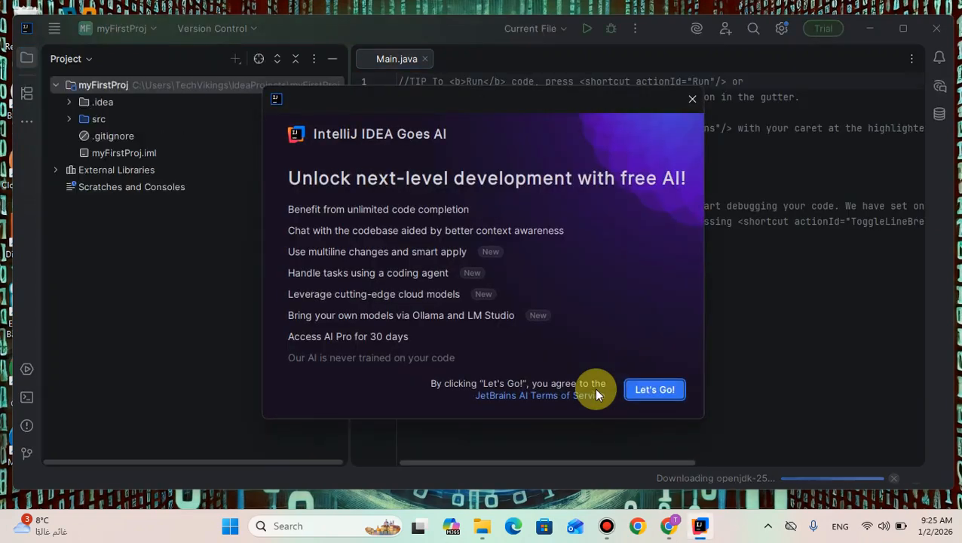
left_click(657, 393)
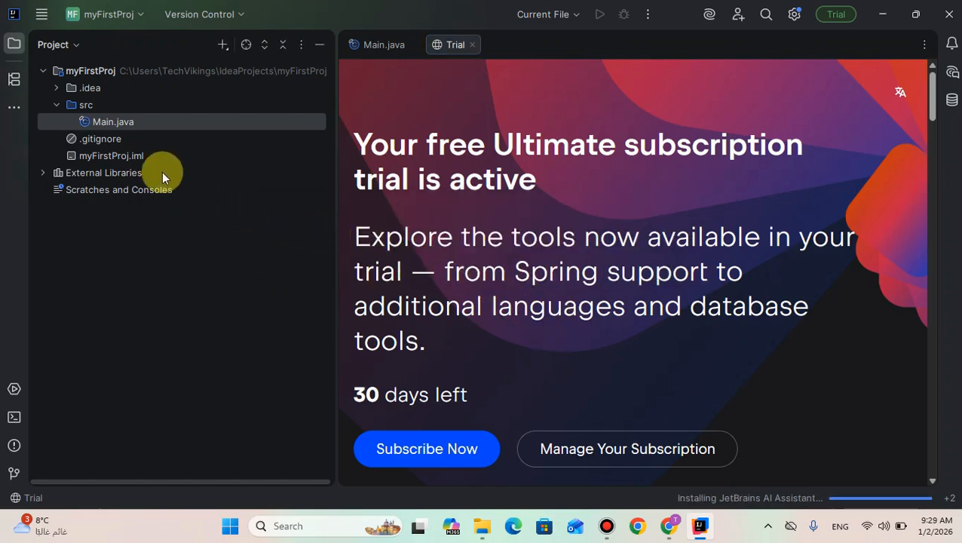
Select Main.java in the src folder and close the Trial page to return to its code
left_click(98, 106)
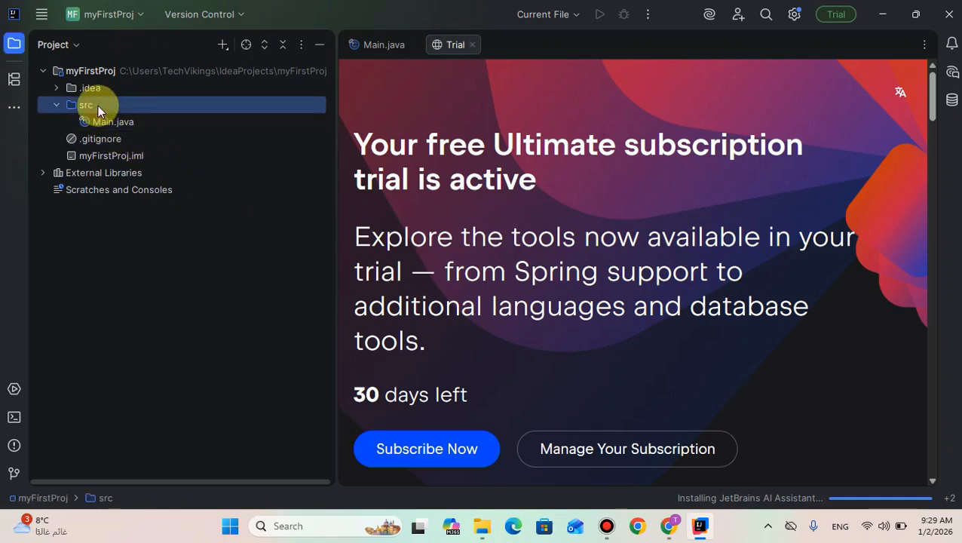
left_click(141, 119)
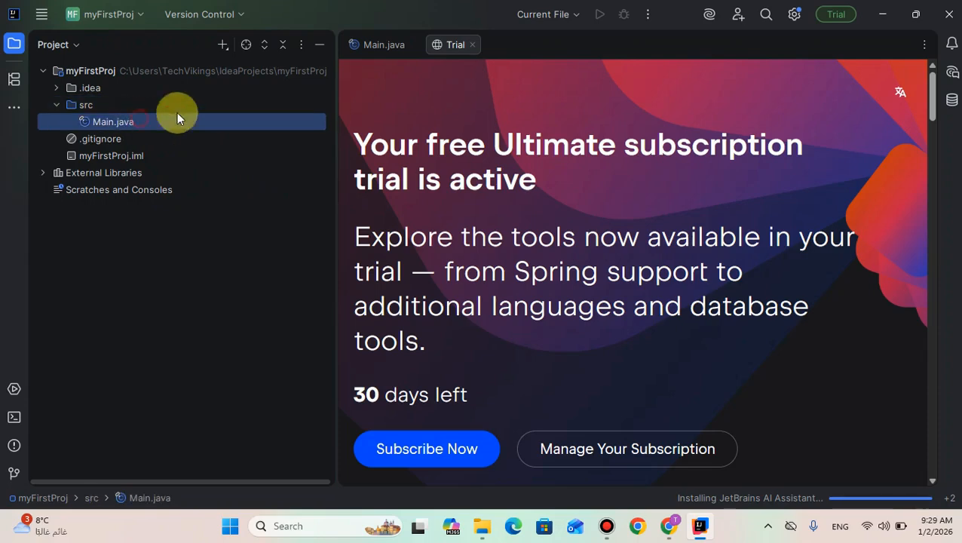
left_click(477, 46)
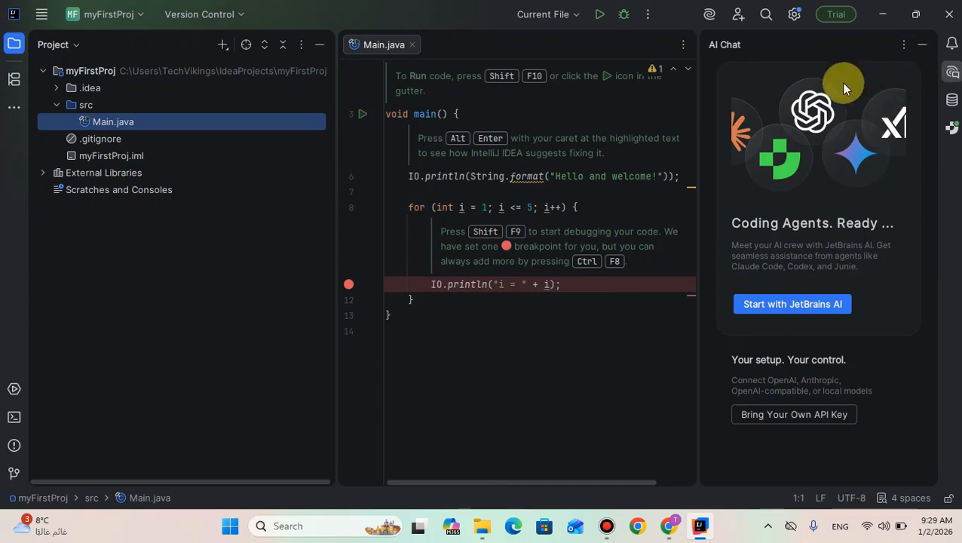
Run Main.java and enlarge the run output area to compare the output with the source code
left_click(468, 315)
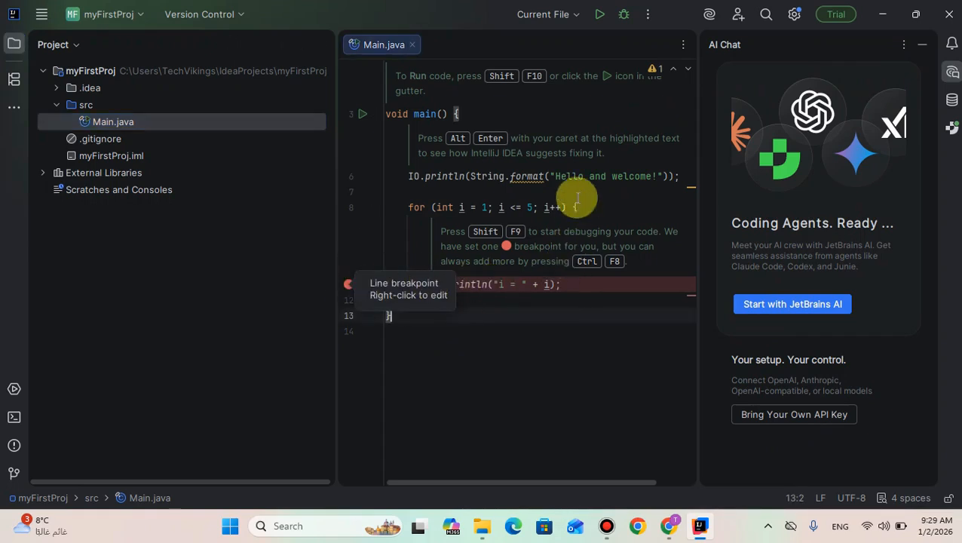
left_click(601, 15)
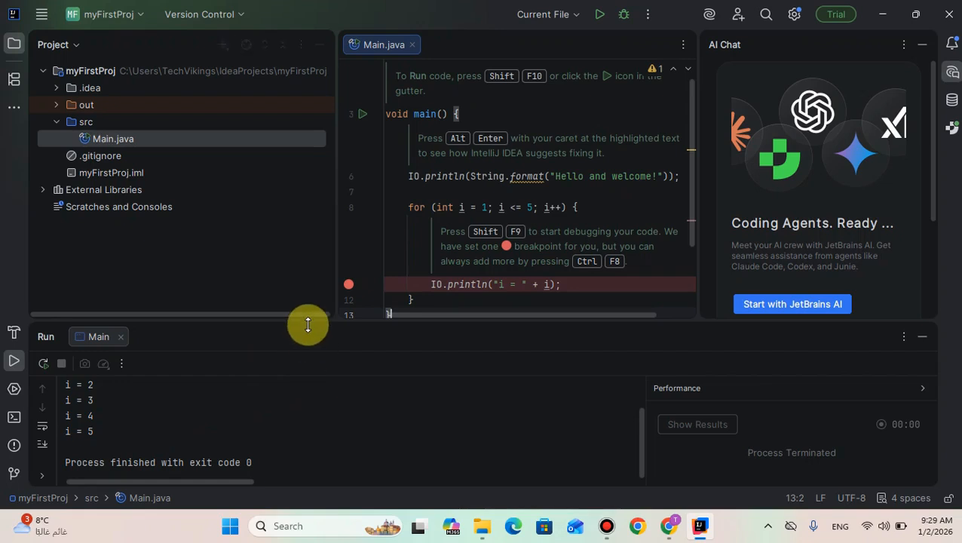
left_click_drag(308, 324, 323, 244)
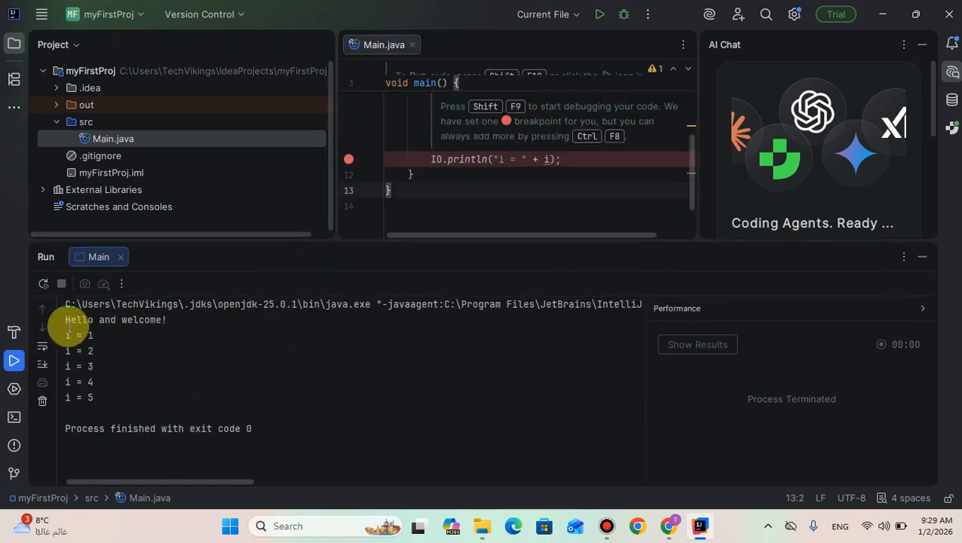
scroll(495, 146, "up", 1)
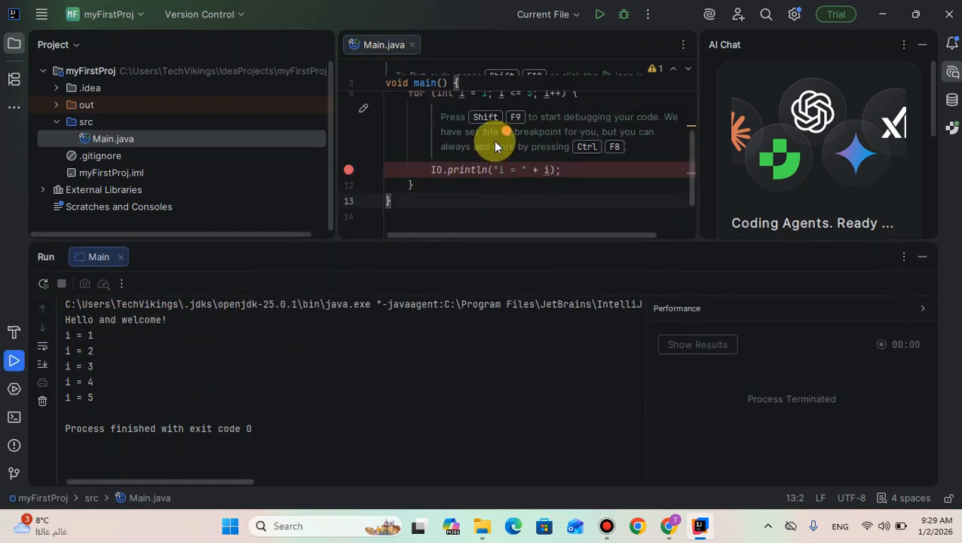
scroll(495, 145, "up", 5)
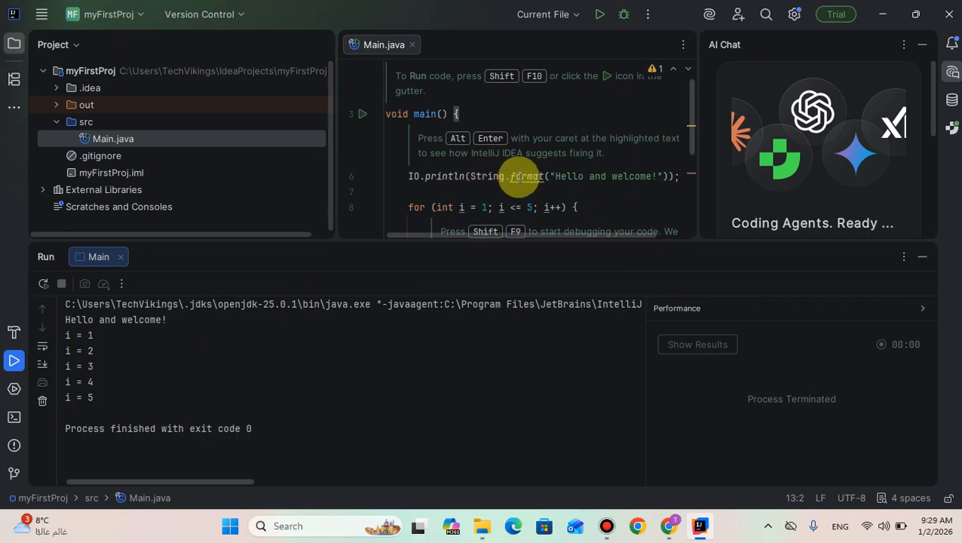
scroll(491, 200, "down", 2)
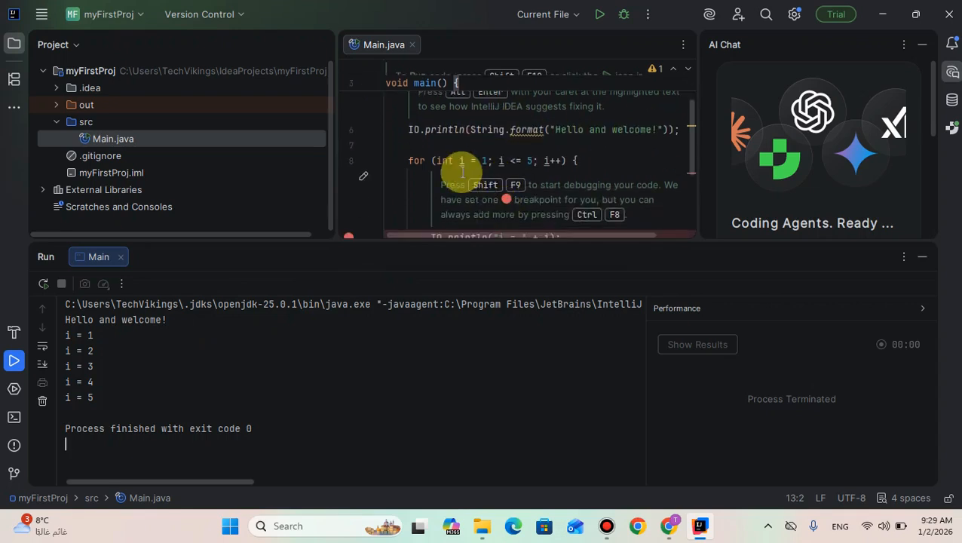
scroll(526, 177, "down", 2)
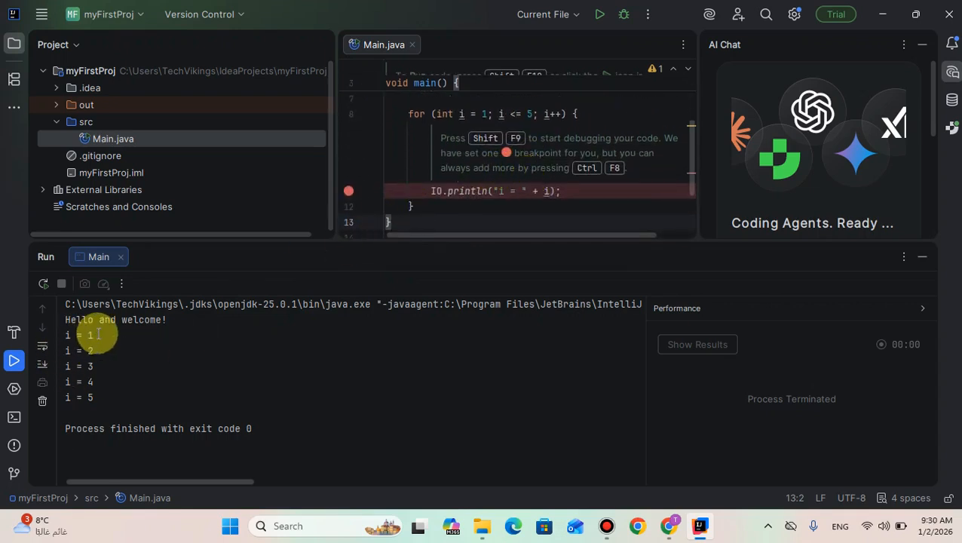